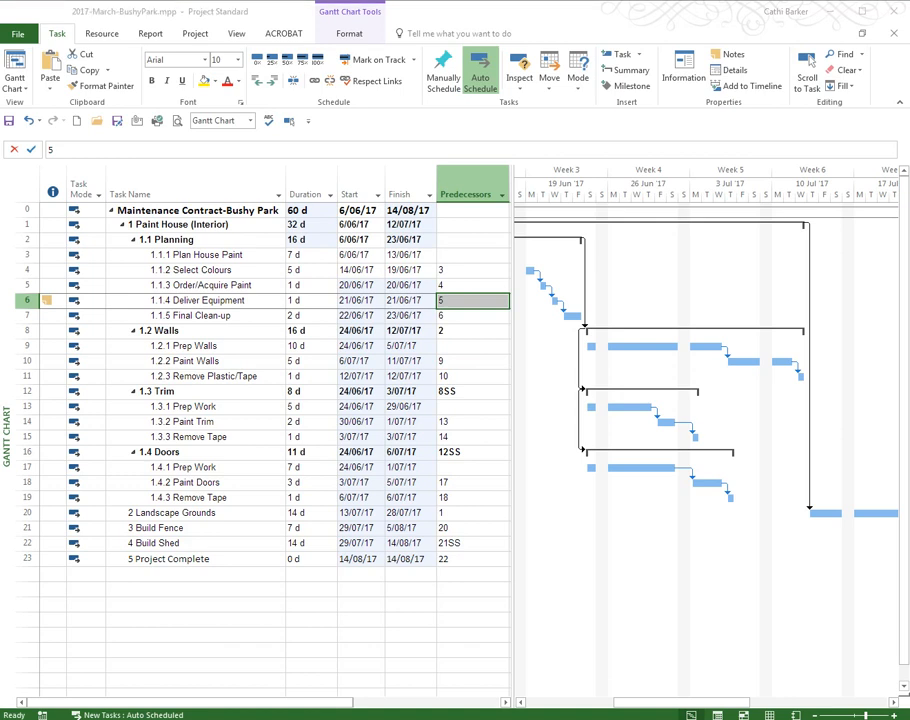
# Close 2017-March-BushyPark.mpp without saving the changes
pyautogui.click(626, 703)
pyautogui.moveTo(626, 703); pyautogui.dragTo(547, 698)
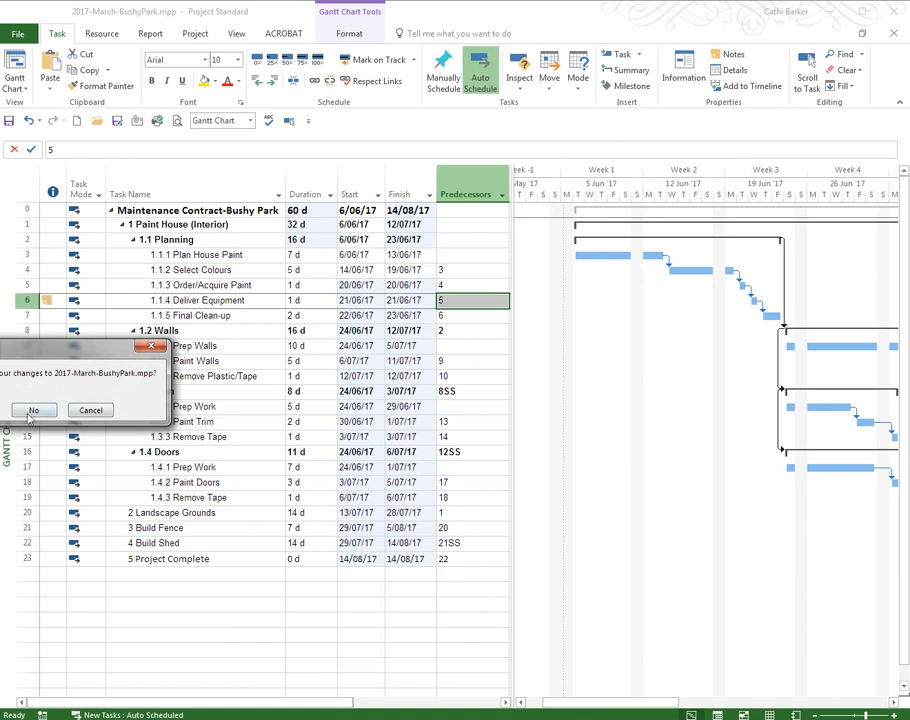
pyautogui.click(58, 417)
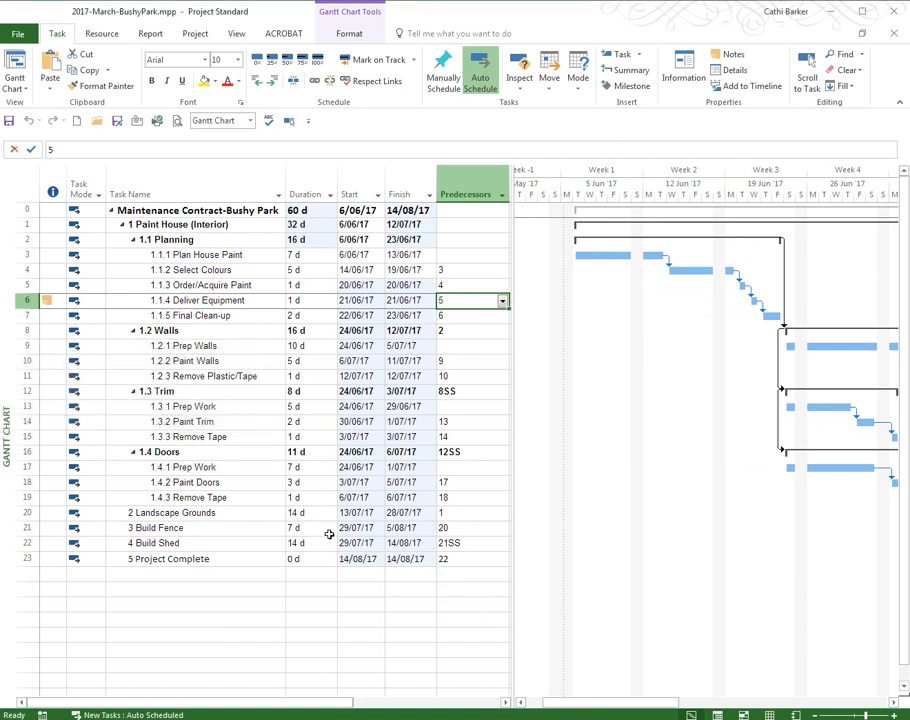
# Change the Landscape Grounds predecessor to 1SS so the task starts together with Paint House, and locate its bar in the Gantt chart
pyautogui.click(472, 513)
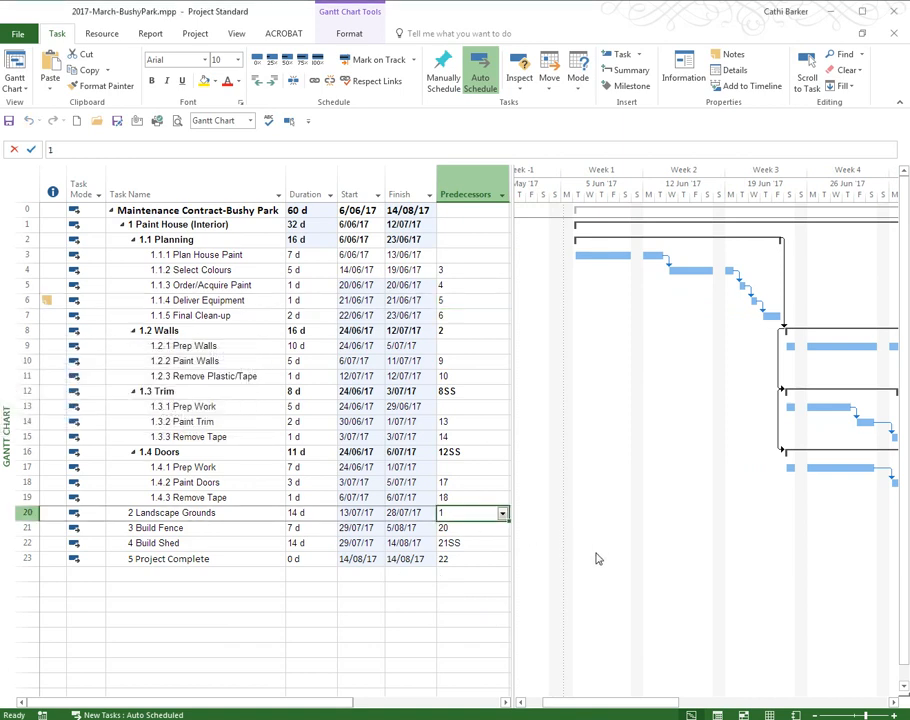
pyautogui.click(288, 121)
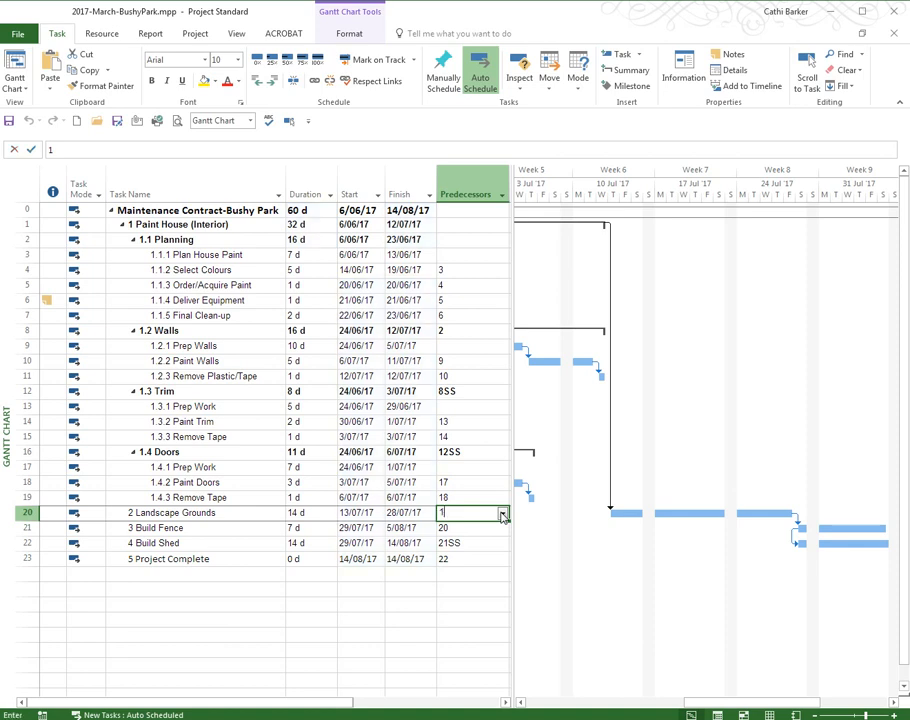
pyautogui.write('ss')
pyautogui.press('Return')
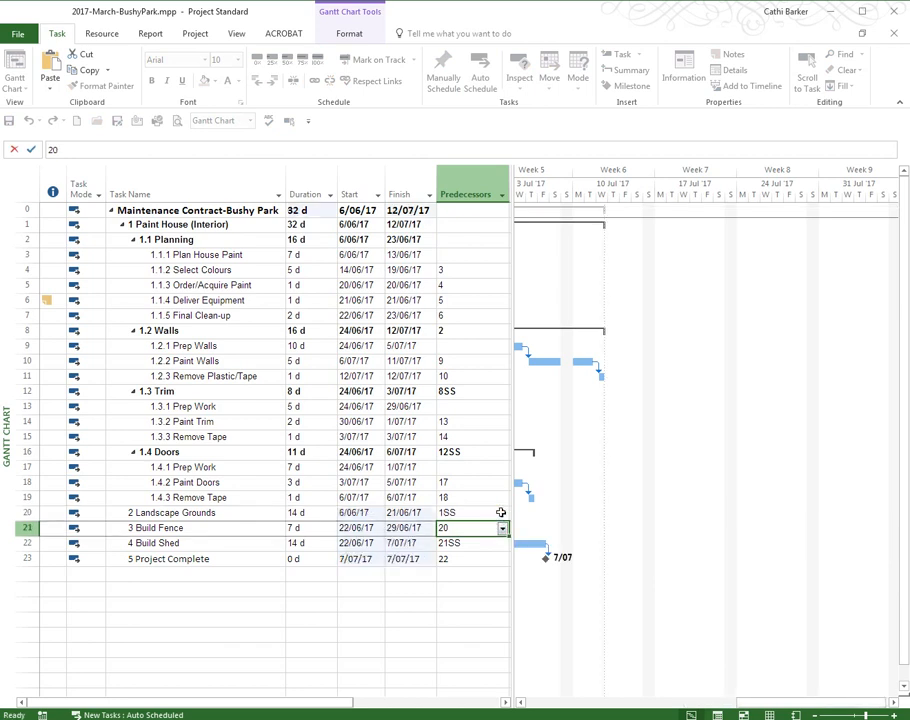
pyautogui.click(488, 513)
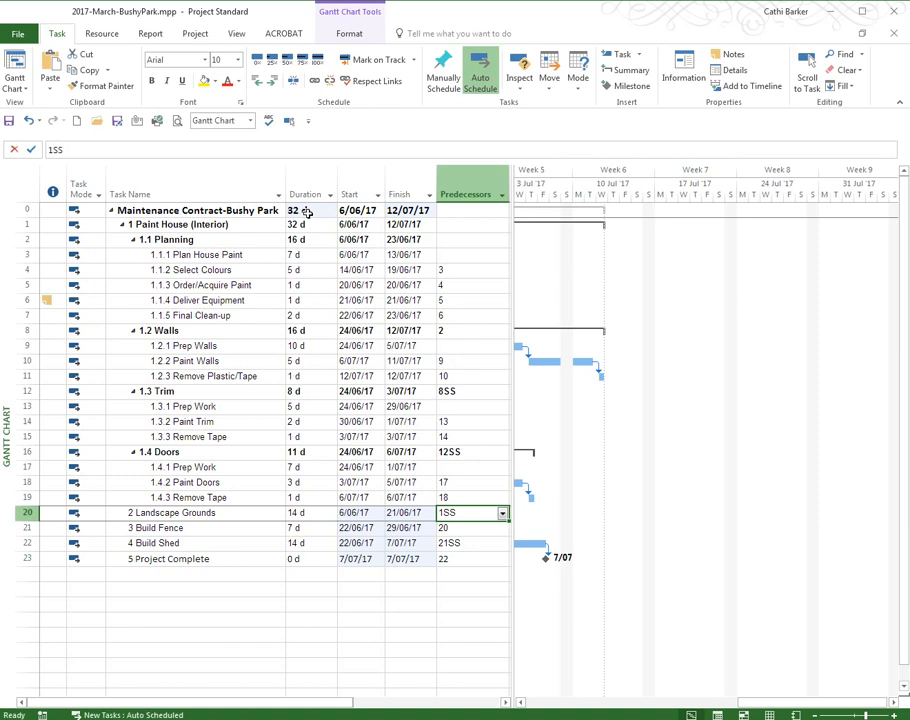
pyautogui.click(288, 121)
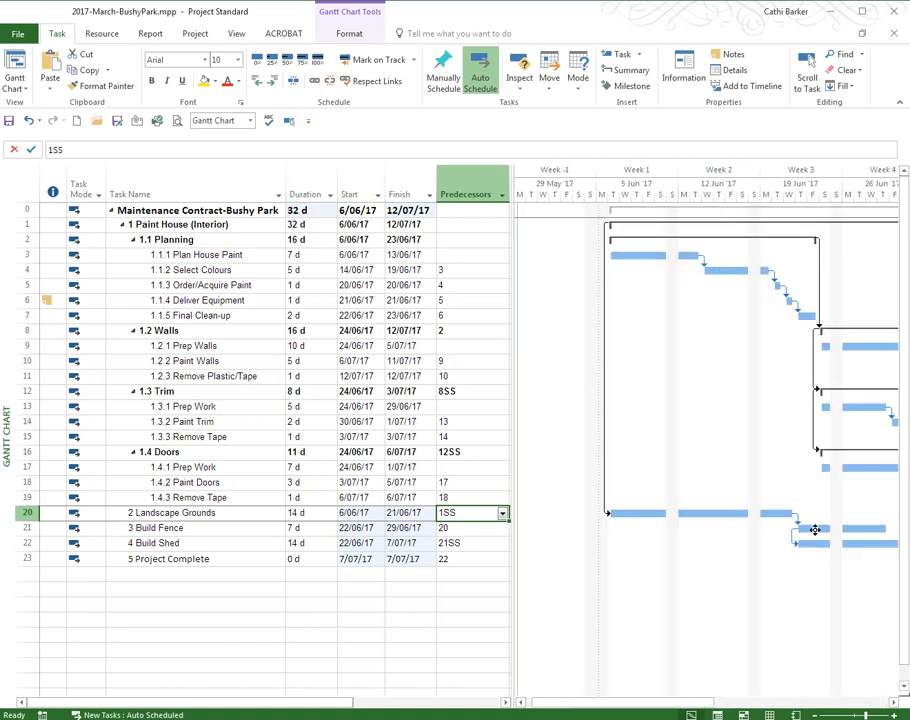
# Add a three-day lead to the Paint Doors task by setting its predecessor to 17FS-3d
pyautogui.moveTo(815, 530)
pyautogui.click(466, 496)
pyautogui.click(460, 484)
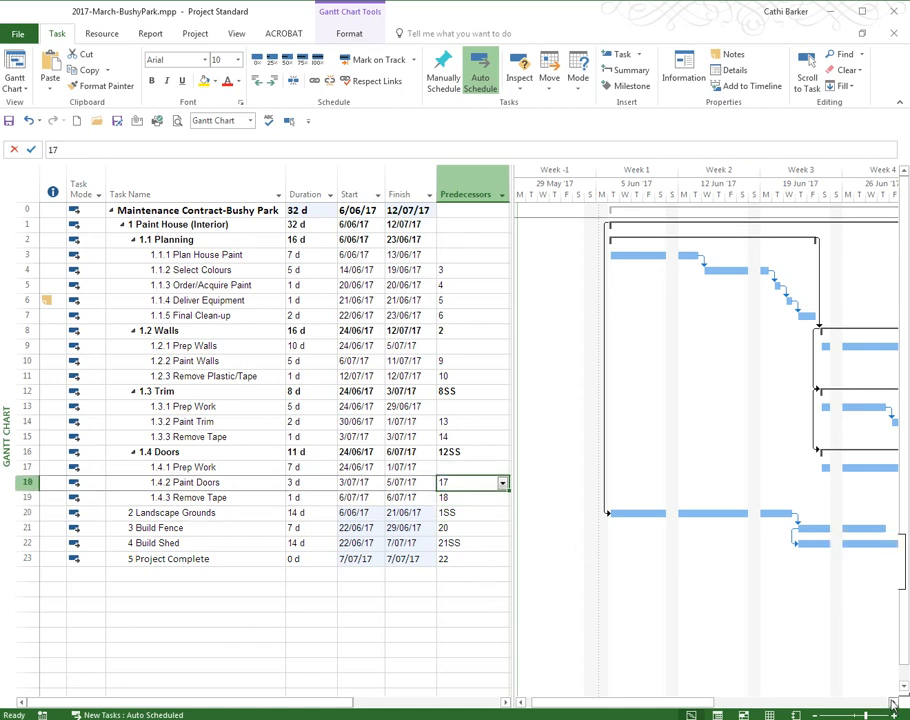
pyautogui.click(289, 121)
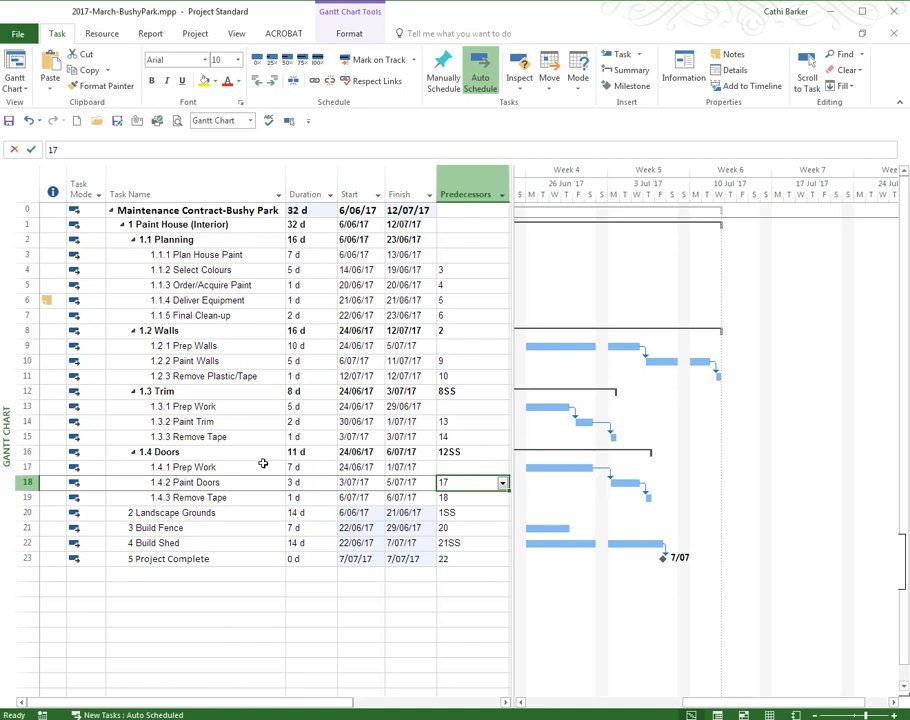
pyautogui.click(465, 486)
pyautogui.write('17')
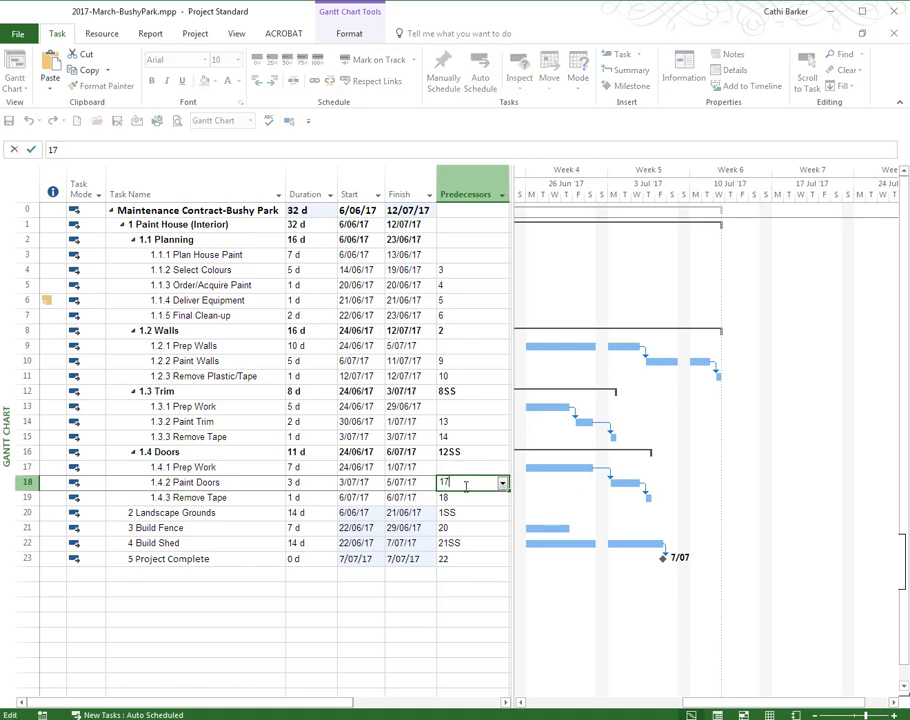
pyautogui.write('fs-3d')
pyautogui.press('Return')
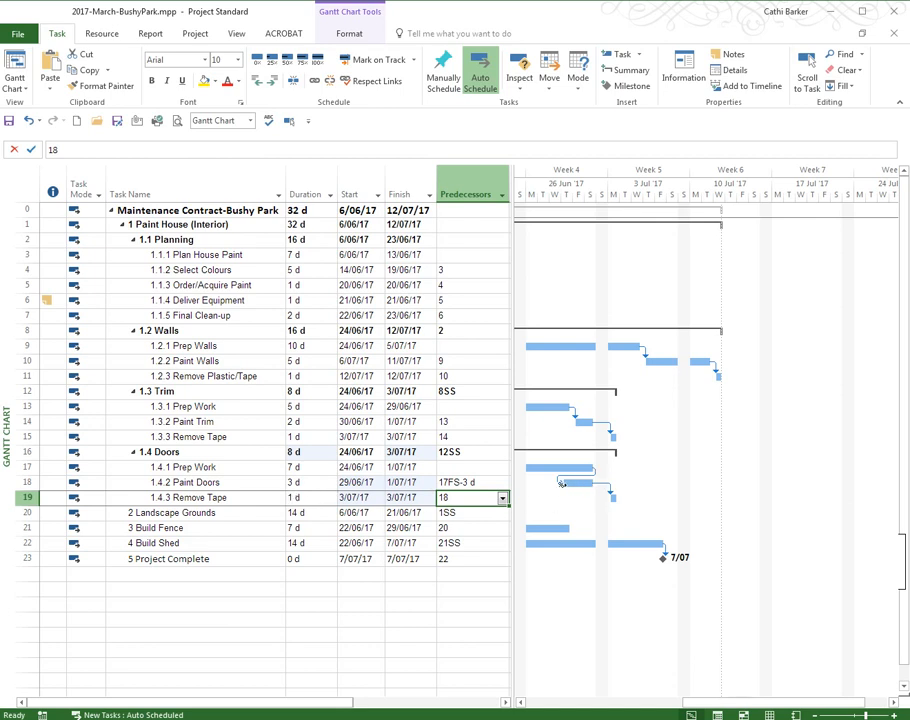
# Add a two-day lead to the Paint Trim task by setting its predecessor to 13FS-2d
pyautogui.moveTo(580, 470)
pyautogui.click(487, 427)
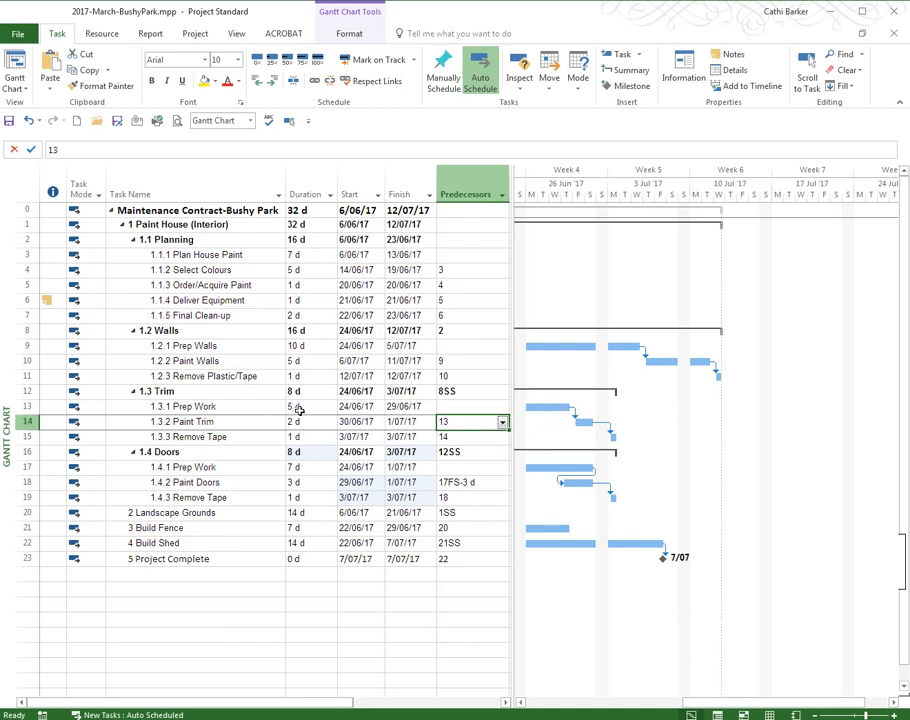
pyautogui.click(471, 423)
pyautogui.click(472, 423)
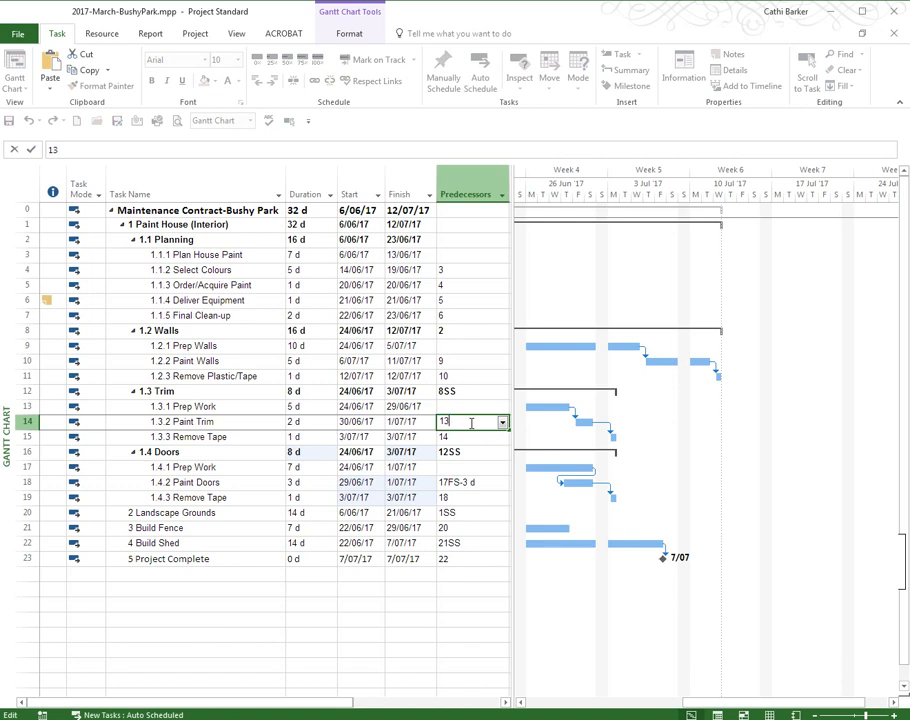
pyautogui.write('fs')
pyautogui.write('-2d')
pyautogui.press('Return')
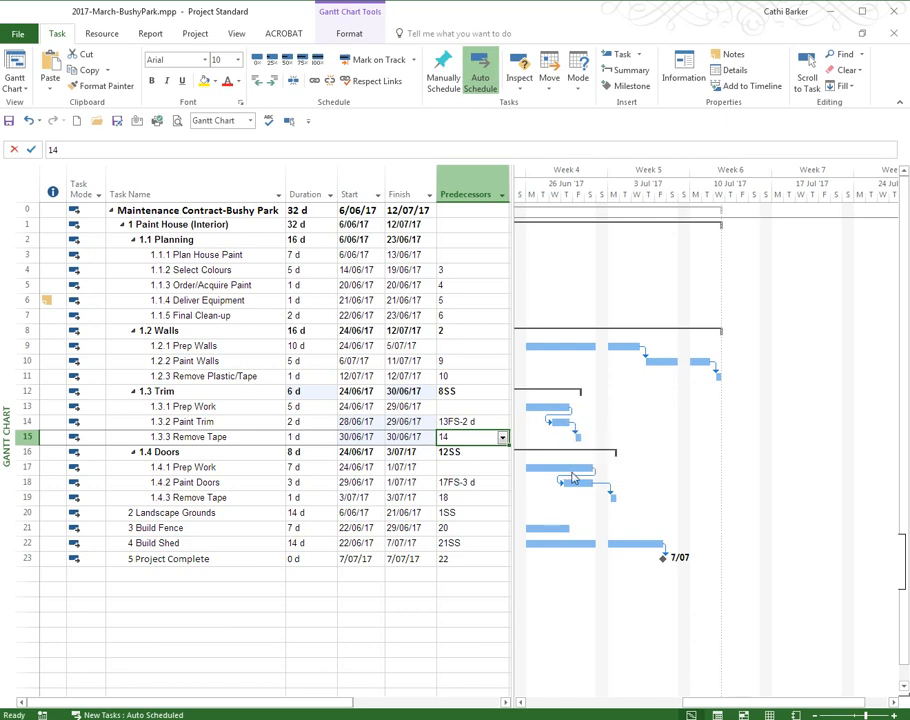
# Add a five-day lead to the Paint Walls task by setting its predecessor to 9FS-5d
pyautogui.click(465, 361)
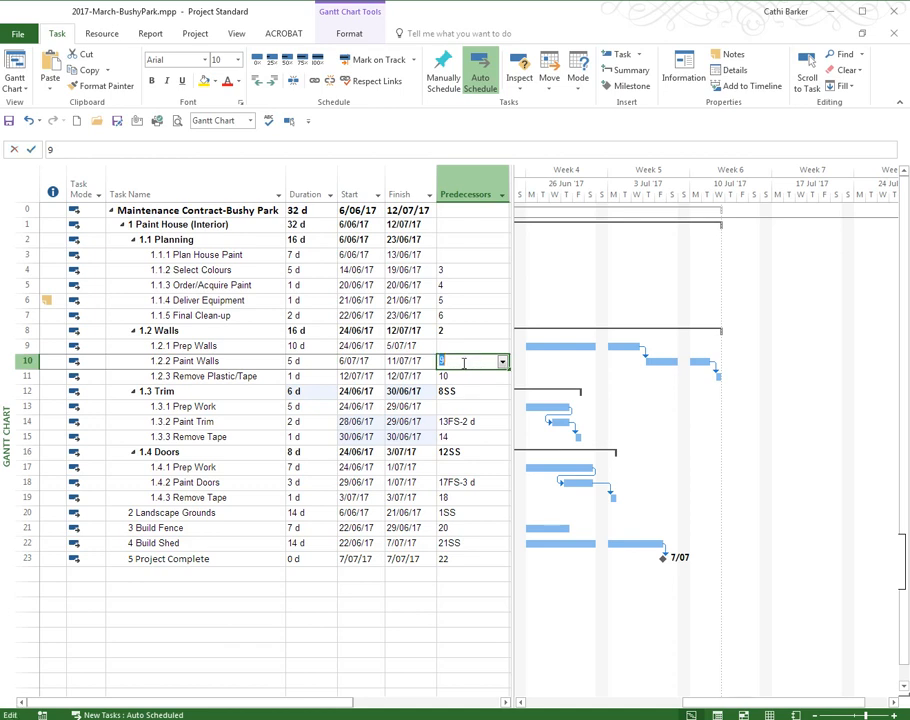
pyautogui.click(463, 362)
pyautogui.click(463, 362)
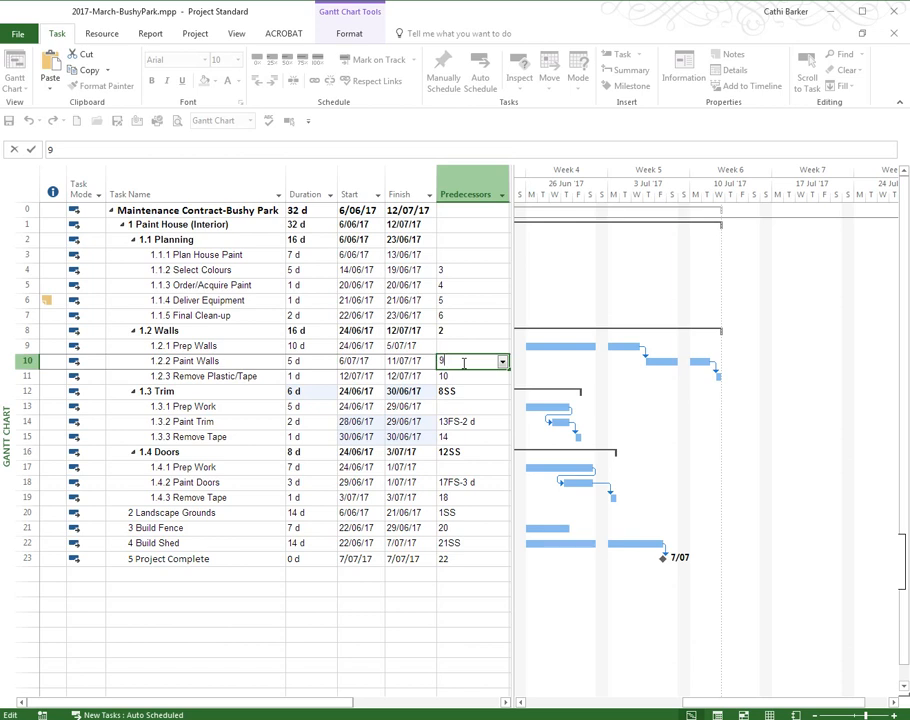
pyautogui.write('fs-5d')
pyautogui.press('Return')
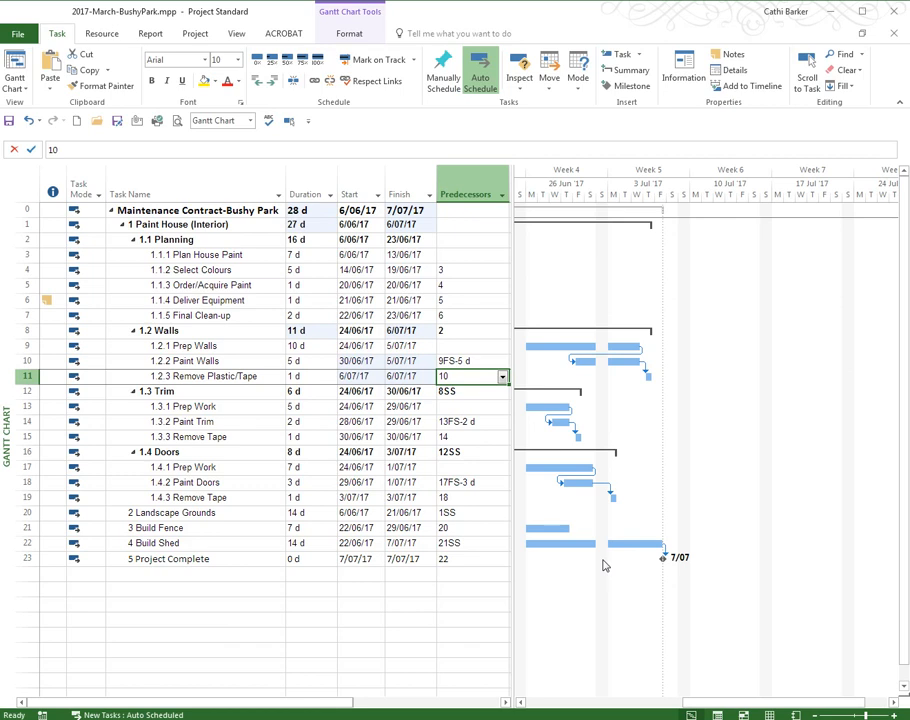
# Give the Build Fence task a 50% lead on Landscape Grounds by setting its predecessor to 20FS-50%
pyautogui.click(486, 530)
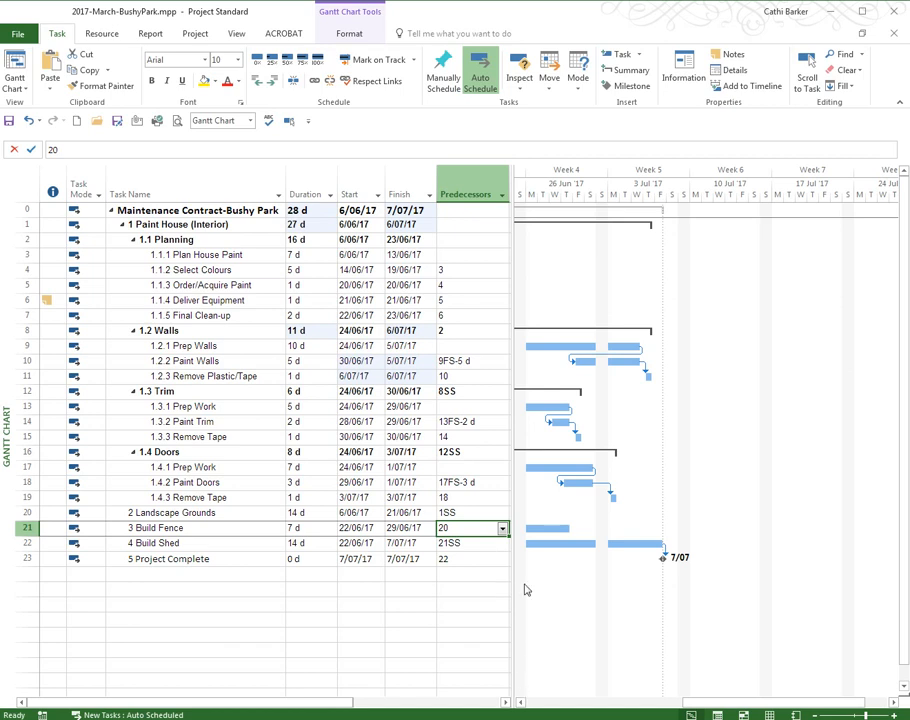
pyautogui.click(289, 121)
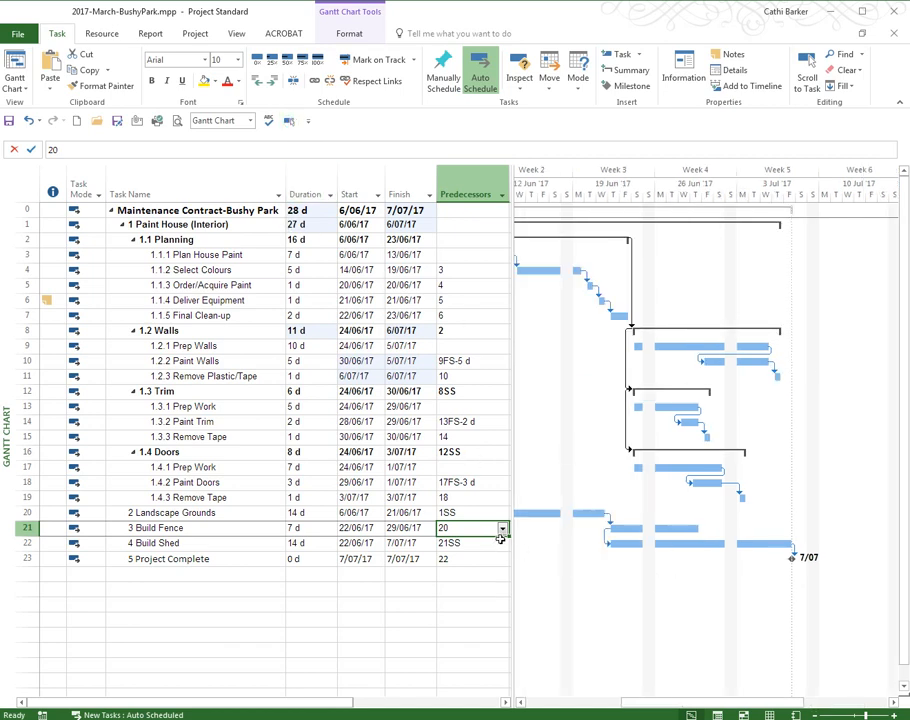
pyautogui.click(520, 703)
pyautogui.click(520, 703)
pyautogui.click(520, 704)
pyautogui.click(520, 704)
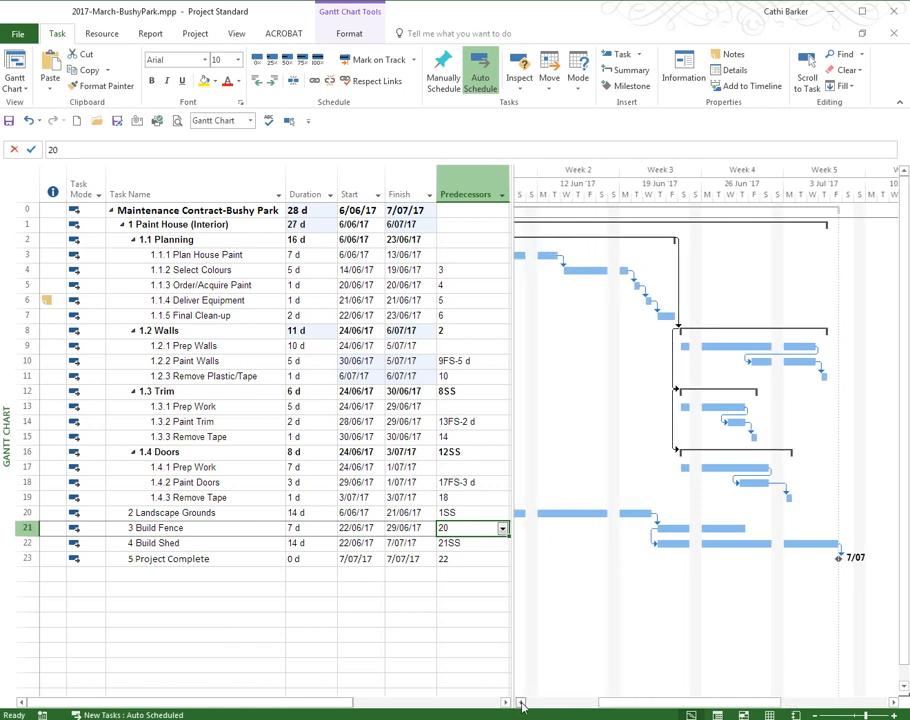
pyautogui.click(520, 704)
pyautogui.click(520, 704)
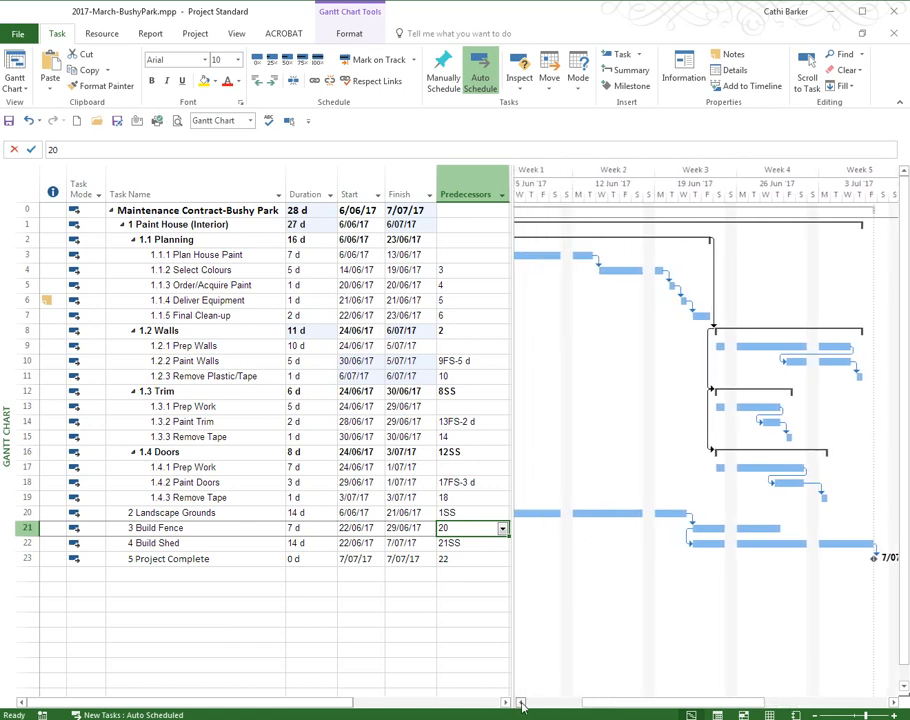
pyautogui.click(521, 705)
pyautogui.click(521, 705)
pyautogui.click(521, 705)
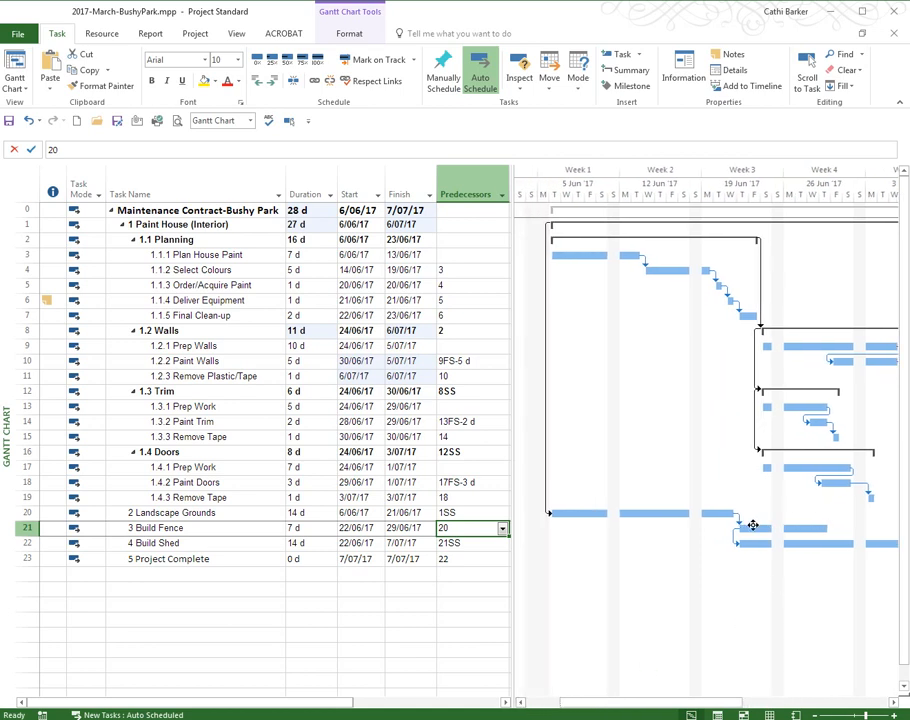
pyautogui.press('F2')
pyautogui.press('End')
pyautogui.write('fs')
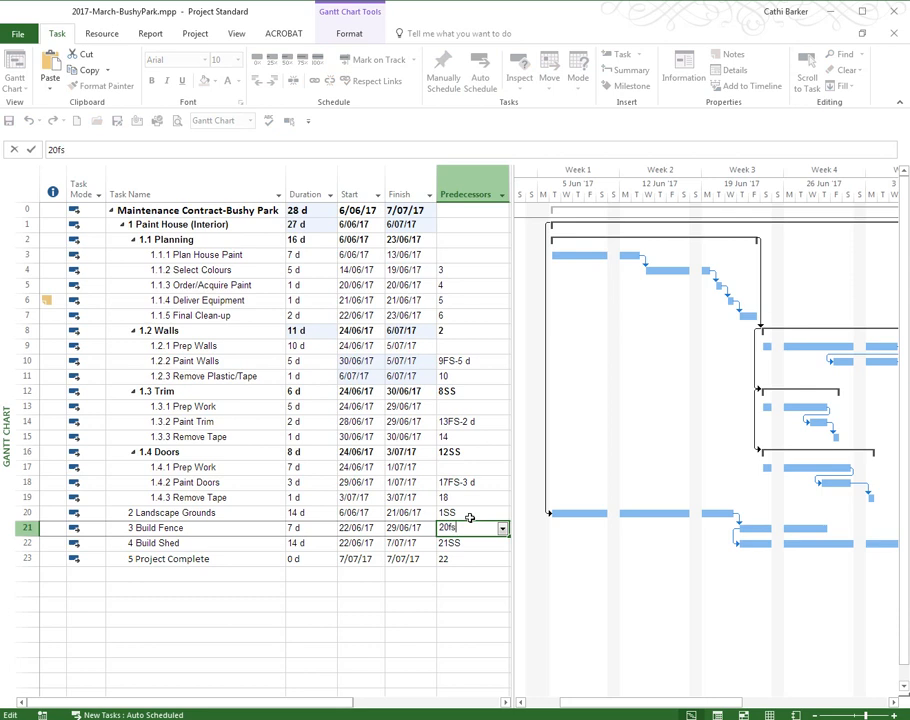
pyautogui.write('-50%')
pyautogui.press('Return')
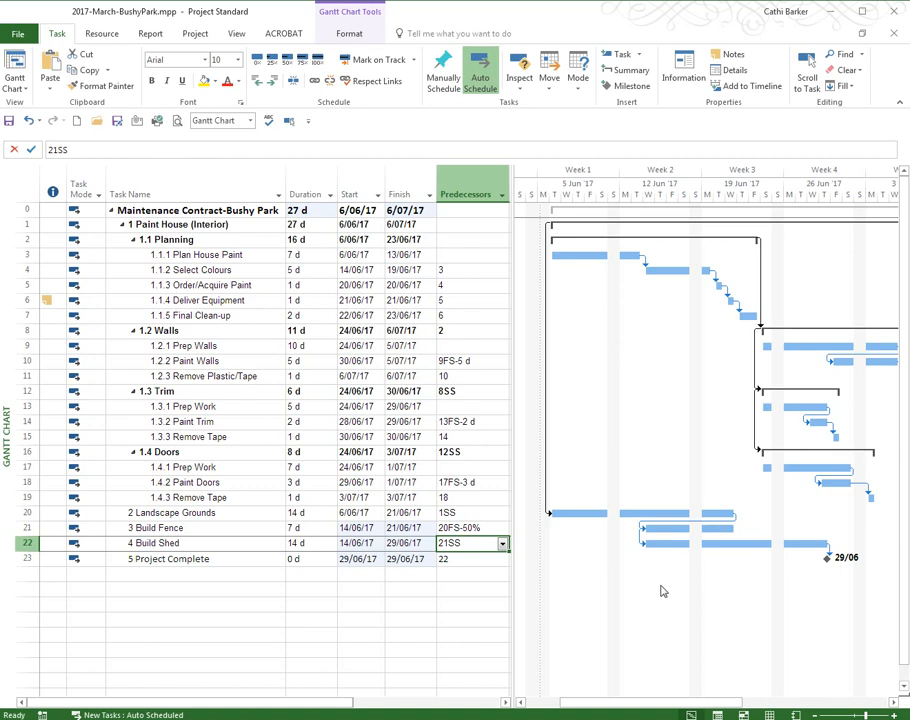
# Add a three-day lag to the Order/Acquire Paint task by setting its predecessor to 4FS+3d
pyautogui.doubleClick(459, 284)
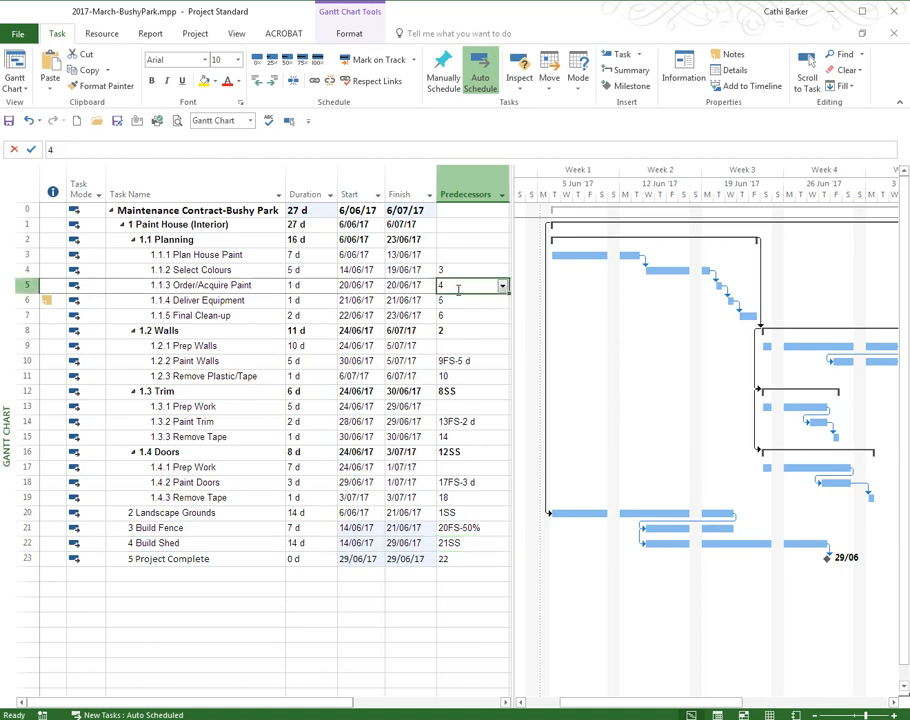
pyautogui.click(459, 289)
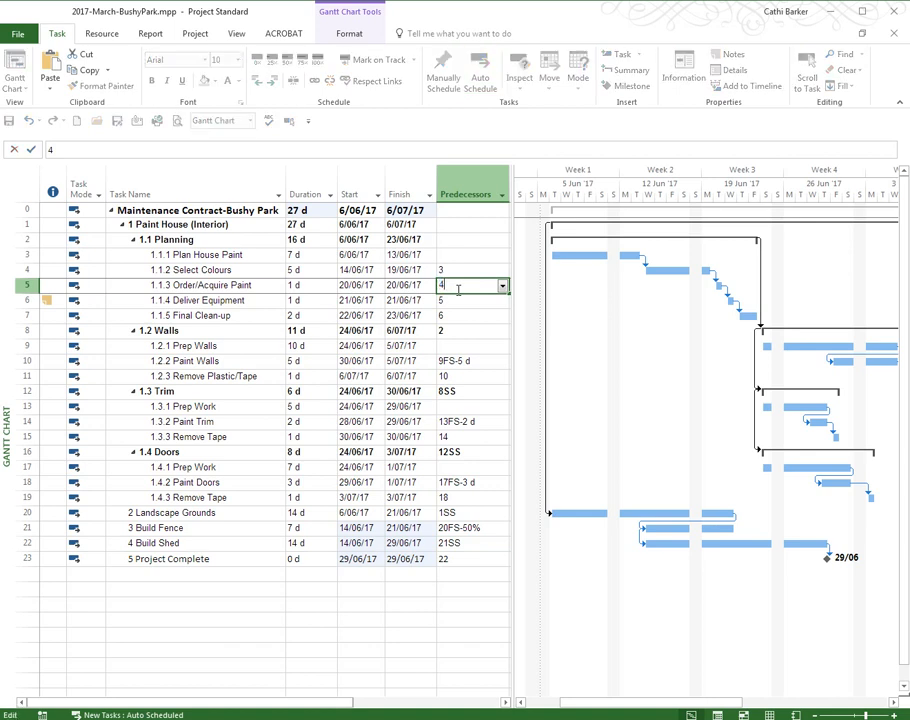
pyautogui.write('fs+3d')
pyautogui.press('Return')
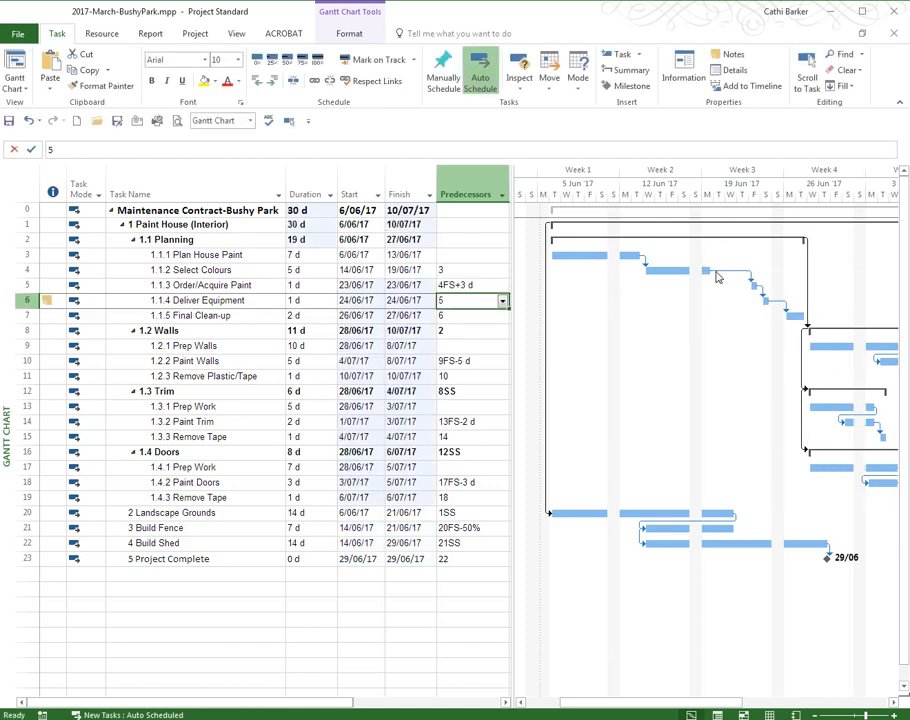
pyautogui.click(467, 268)
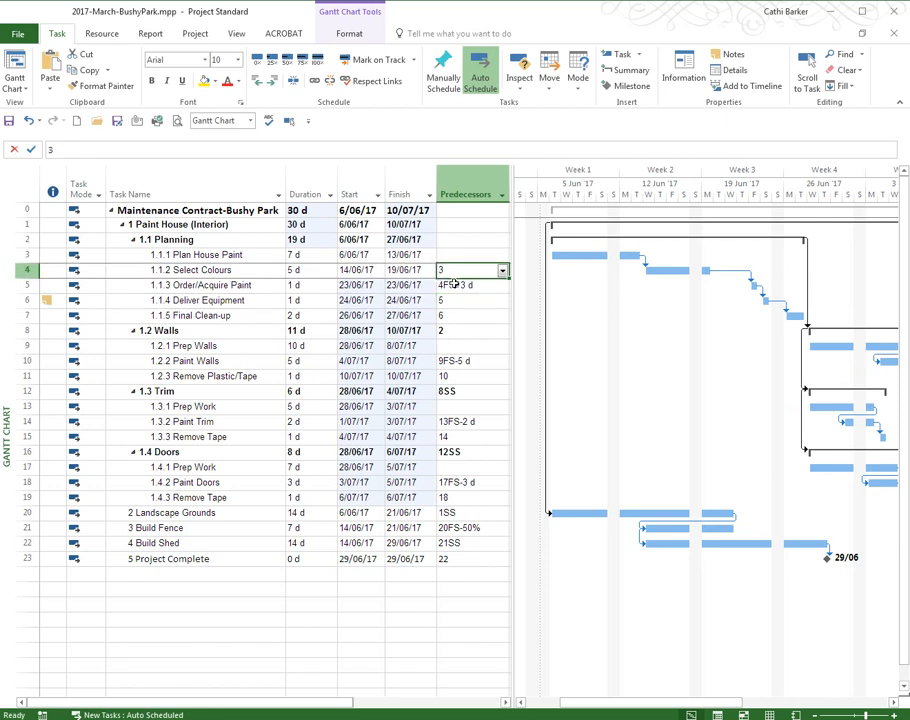